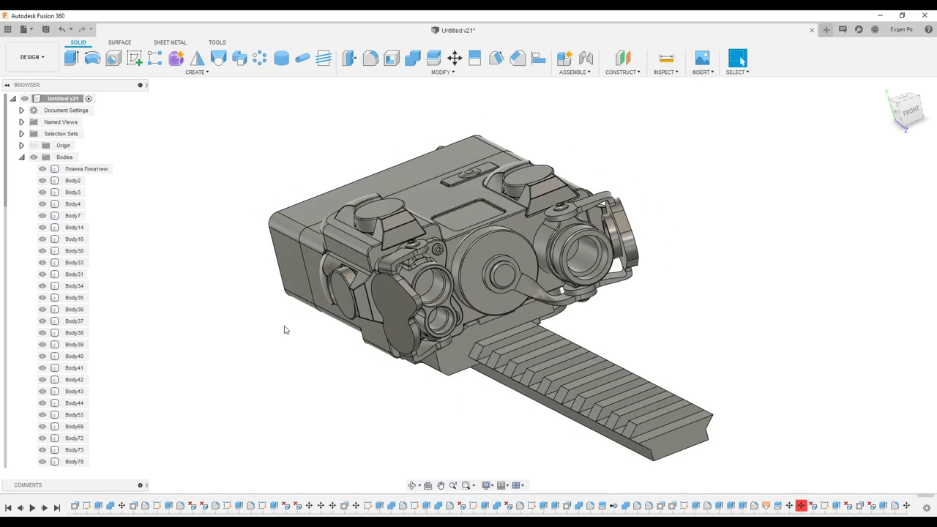
Step: Orbit around the model, then hide the Планка Пикатини rail body in the Bodies folder
{"action": "middle_click_drag", "start_coordinate": [285, 329], "coordinate": [285, 329], "text": "shift"}
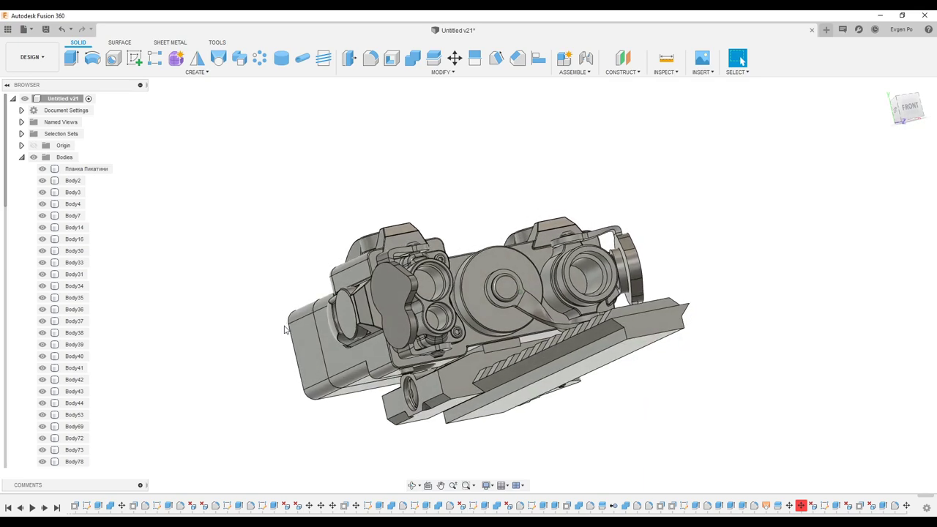
{"action": "middle_click_drag", "start_coordinate": [285, 329], "coordinate": [403, 382], "text": "shift"}
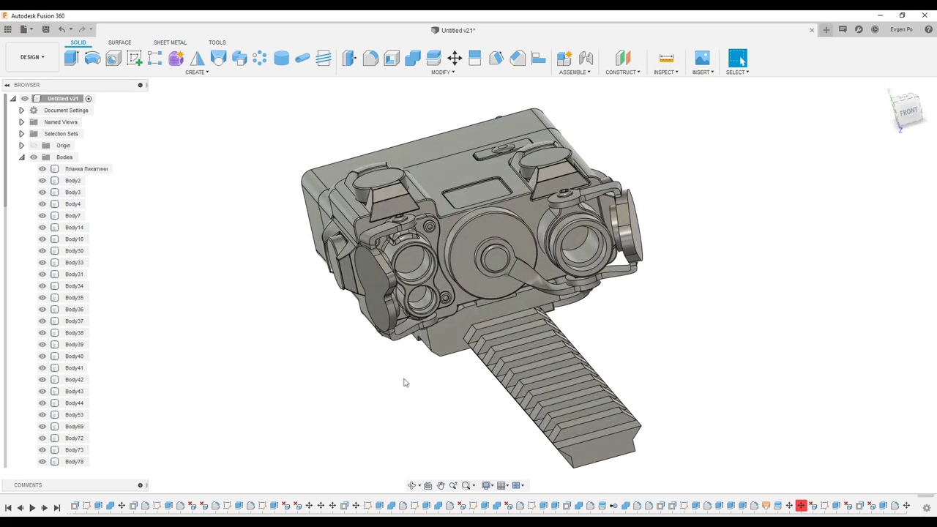
{"action": "middle_click_drag", "start_coordinate": [311, 325], "coordinate": [296, 318], "text": "shift"}
{"action": "left_click", "coordinate": [41, 169]}
{"action": "scroll", "coordinate": [70, 344], "scroll_direction": "down", "scroll_amount": 5}
Step: Show the PEQ_PEQ-15A reference canvas and hide all bodies
{"action": "scroll", "coordinate": [71, 356], "scroll_direction": "down", "scroll_amount": 1}
{"action": "scroll", "coordinate": [70, 356], "scroll_direction": "down", "scroll_amount": 3}
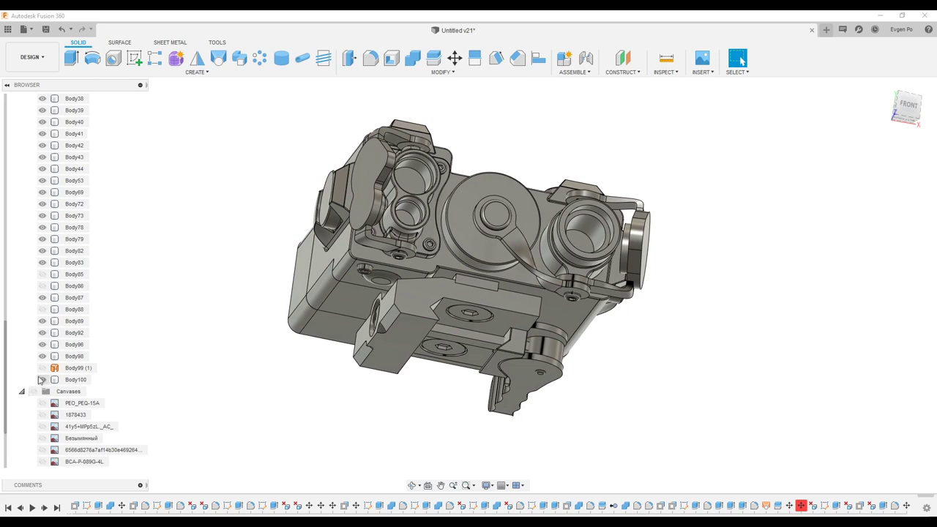
{"action": "left_click", "coordinate": [42, 403]}
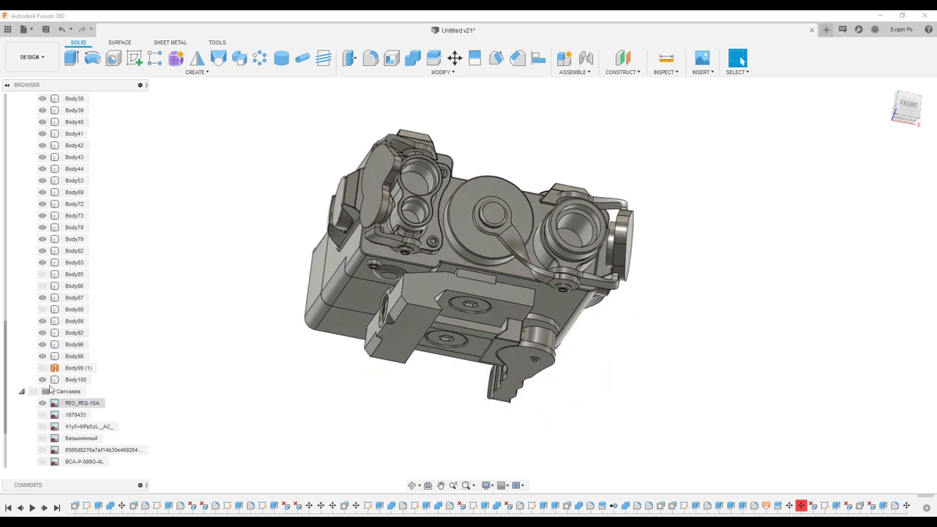
{"action": "scroll", "coordinate": [66, 325], "scroll_direction": "up", "scroll_amount": 10}
{"action": "scroll", "coordinate": [66, 326], "scroll_direction": "up", "scroll_amount": 1}
{"action": "left_click", "coordinate": [33, 159]}
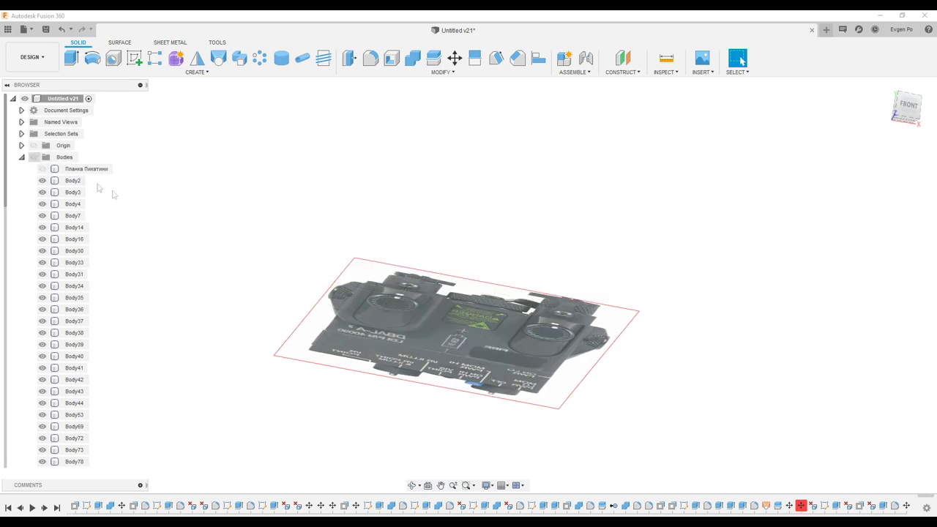
Step: Review the 1878433, Безымянный and BCA-P-089G-4L canvases, then hide the whole Canvases folder
{"action": "scroll", "coordinate": [66, 365], "scroll_direction": "down", "scroll_amount": 10}
{"action": "scroll", "coordinate": [63, 412], "scroll_direction": "down", "scroll_amount": 2}
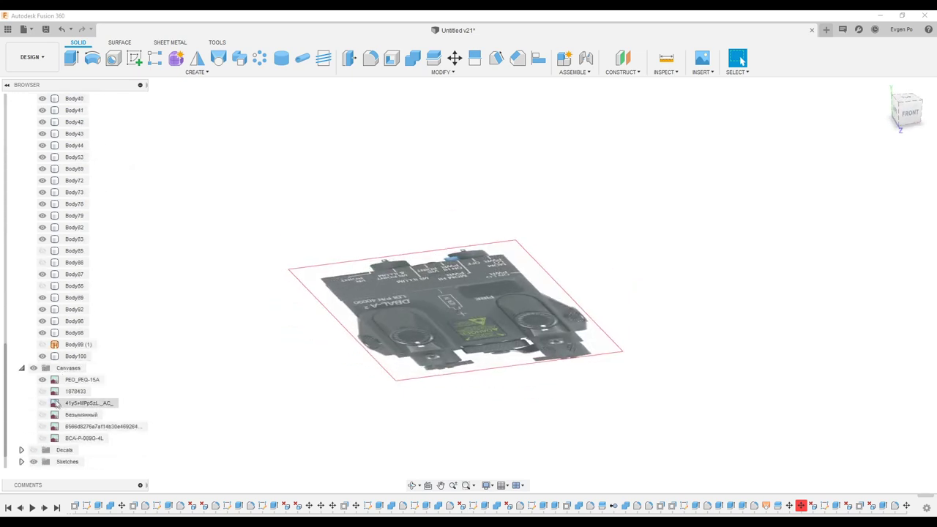
{"action": "left_click", "coordinate": [42, 391]}
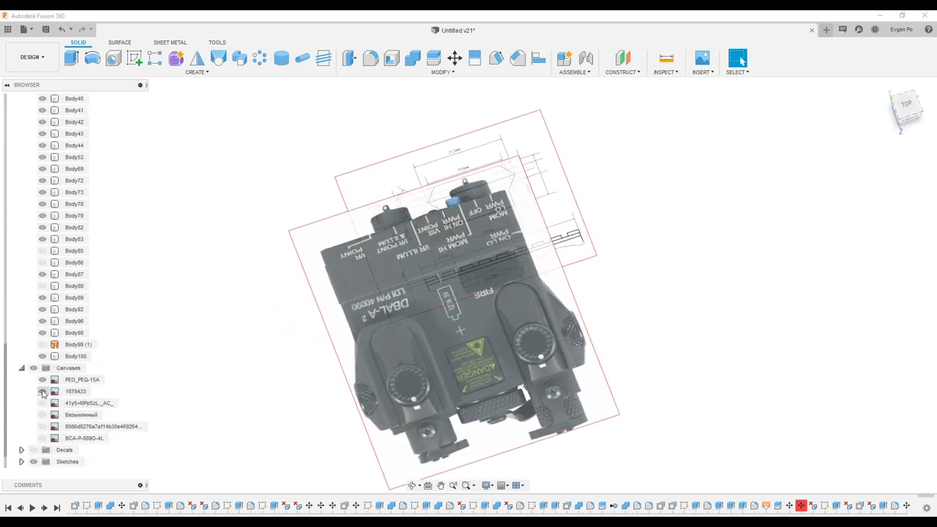
{"action": "left_click", "coordinate": [42, 380]}
{"action": "left_click", "coordinate": [42, 402]}
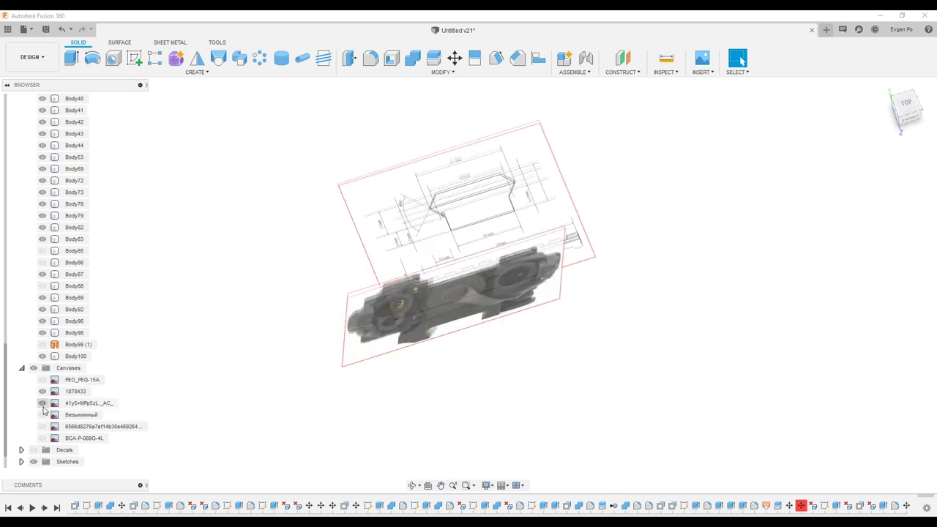
{"action": "left_click", "coordinate": [42, 415]}
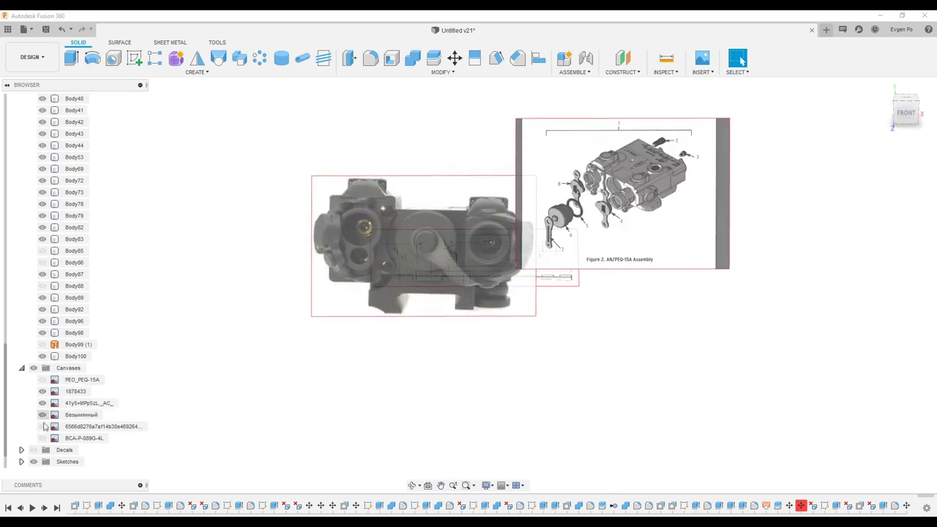
{"action": "left_click", "coordinate": [42, 426]}
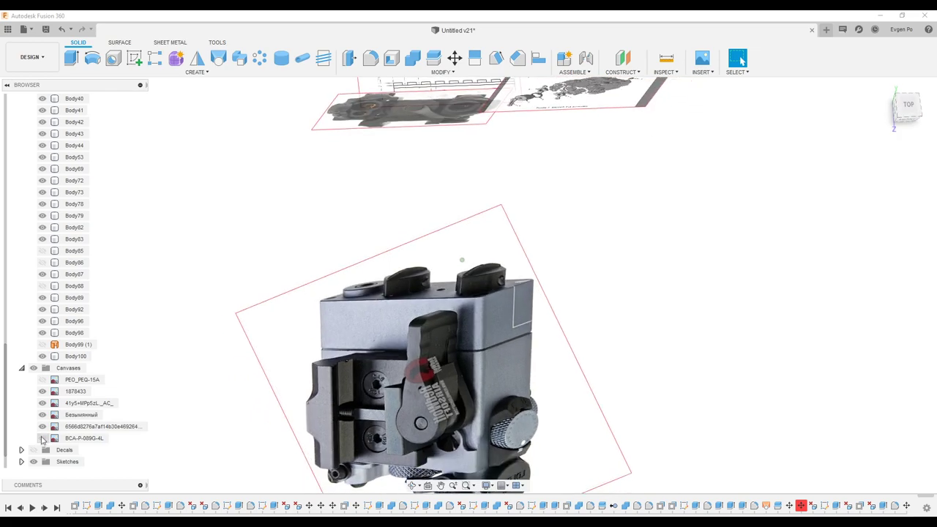
{"action": "left_click", "coordinate": [41, 438]}
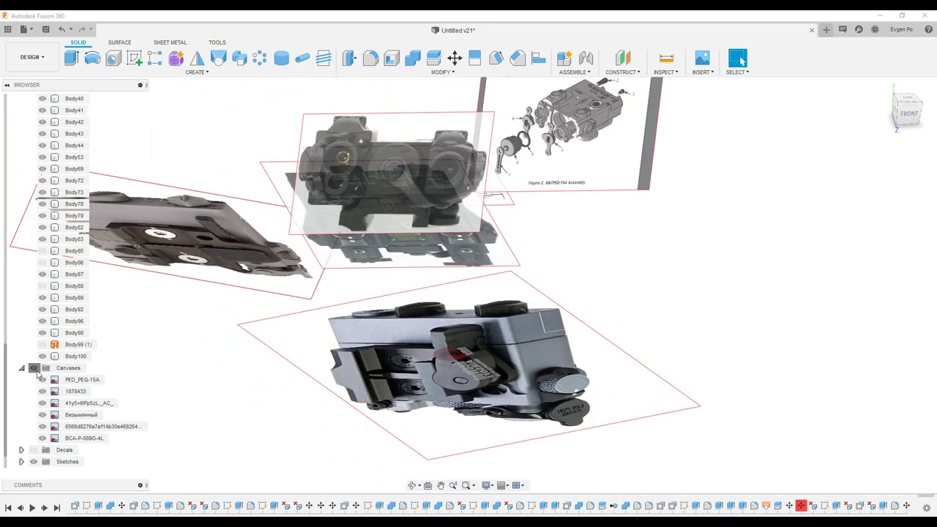
{"action": "left_click", "coordinate": [34, 368]}
{"action": "scroll", "coordinate": [42, 293], "scroll_direction": "up", "scroll_amount": 5}
Step: Show the Bodies folder again, select Body100, and replay the design history from the start
{"action": "scroll", "coordinate": [42, 169], "scroll_direction": "up", "scroll_amount": 5}
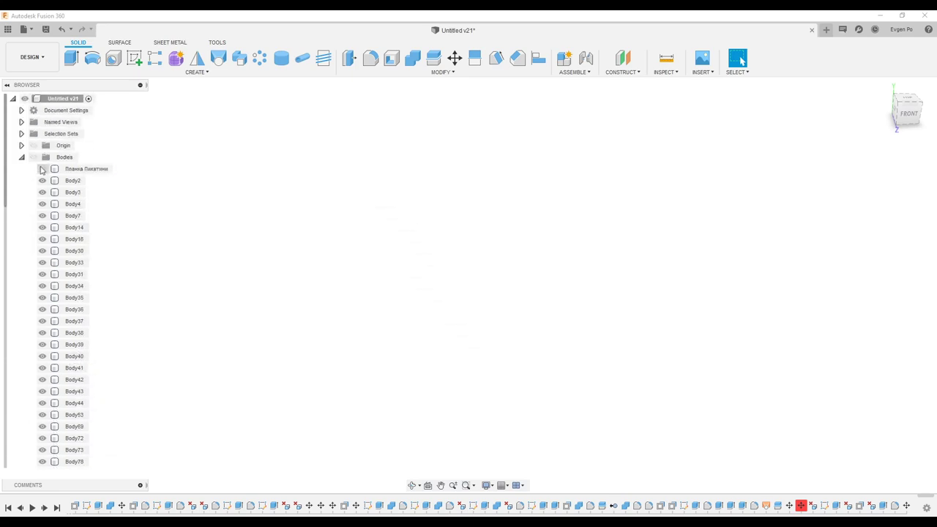
{"action": "left_click", "coordinate": [34, 157]}
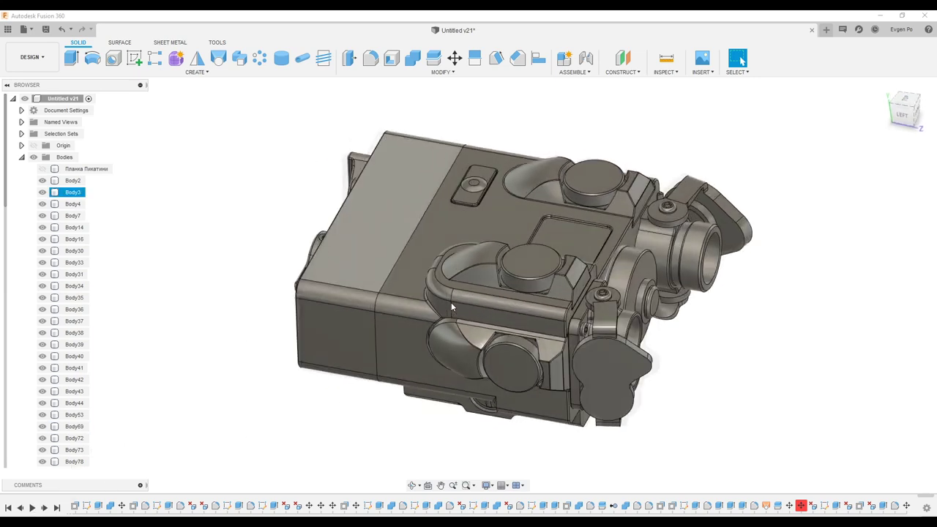
{"action": "scroll", "coordinate": [66, 354], "scroll_direction": "down", "scroll_amount": 3}
{"action": "scroll", "coordinate": [66, 354], "scroll_direction": "down", "scroll_amount": 4}
{"action": "scroll", "coordinate": [66, 354], "scroll_direction": "down", "scroll_amount": 3}
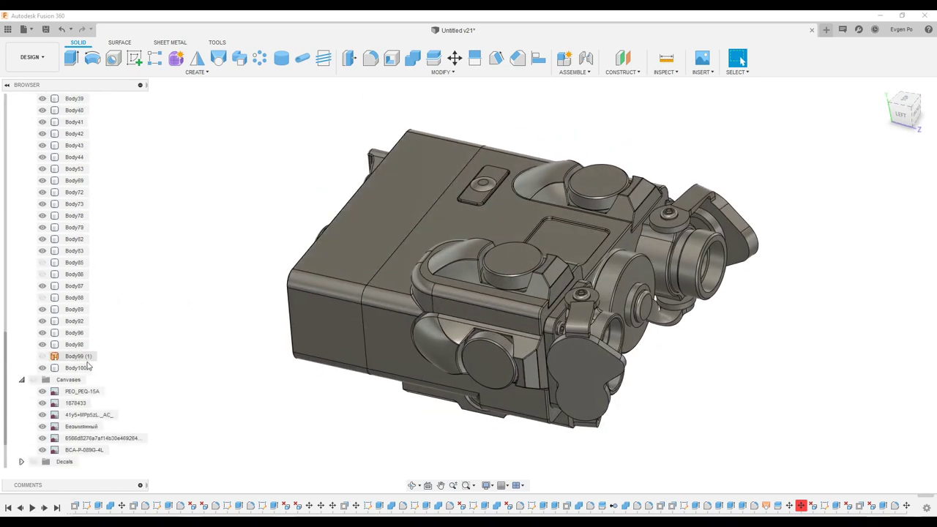
{"action": "left_click", "coordinate": [77, 368]}
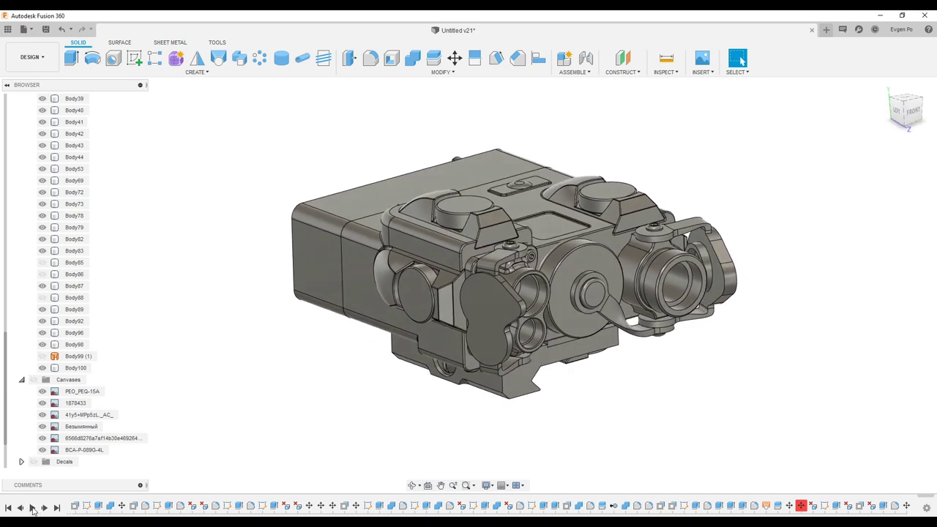
{"action": "left_click", "coordinate": [33, 510]}
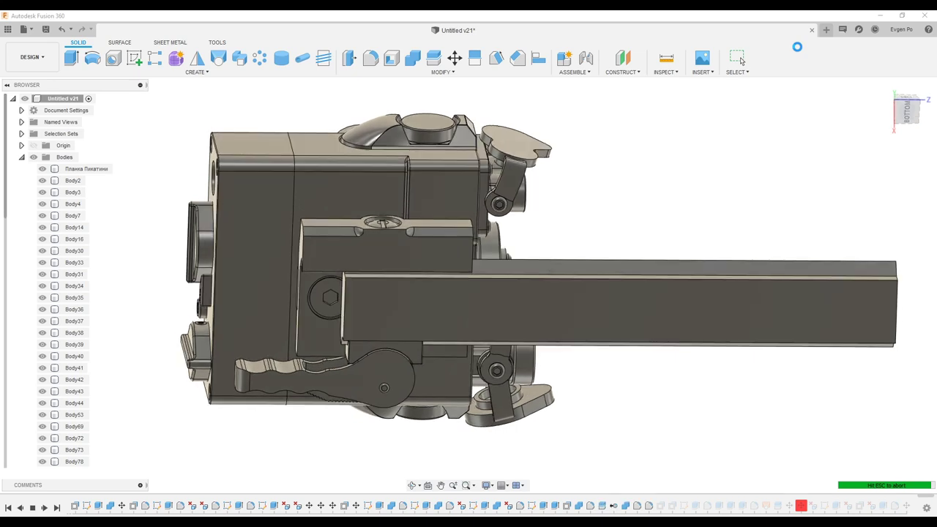
Step: Orbit the model from underneath to an oblique view of the rebuilding rail
{"action": "mouse_move", "coordinate": [547, 267]}
{"action": "middle_mouse_down", "text": "shift"}
{"action": "mouse_move", "coordinate": [512, 278]}
{"action": "mouse_move", "coordinate": [547, 261]}
{"action": "middle_mouse_up", "text": "shift"}
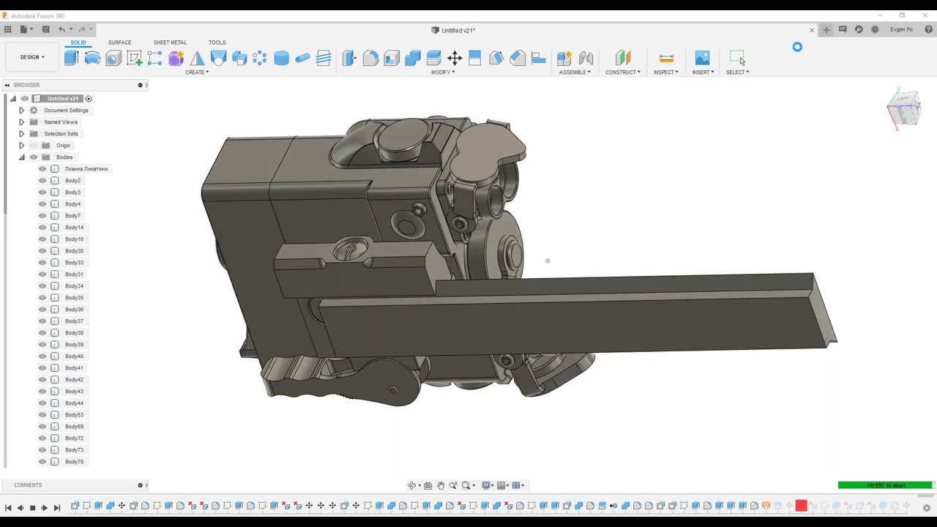